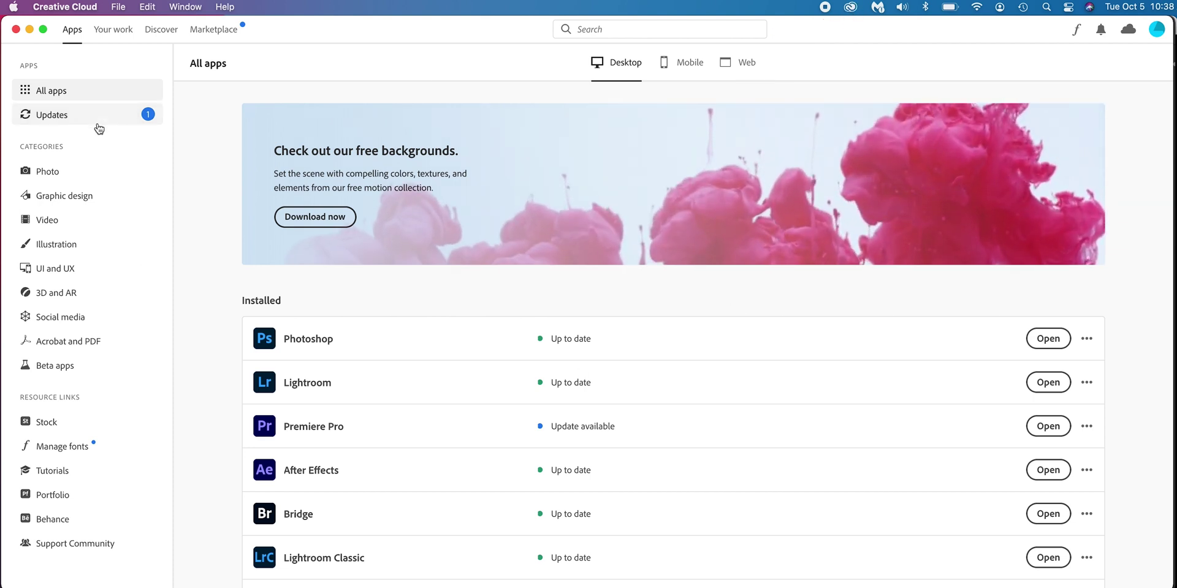
{"action": "left_click", "coordinate": [62, 94]}
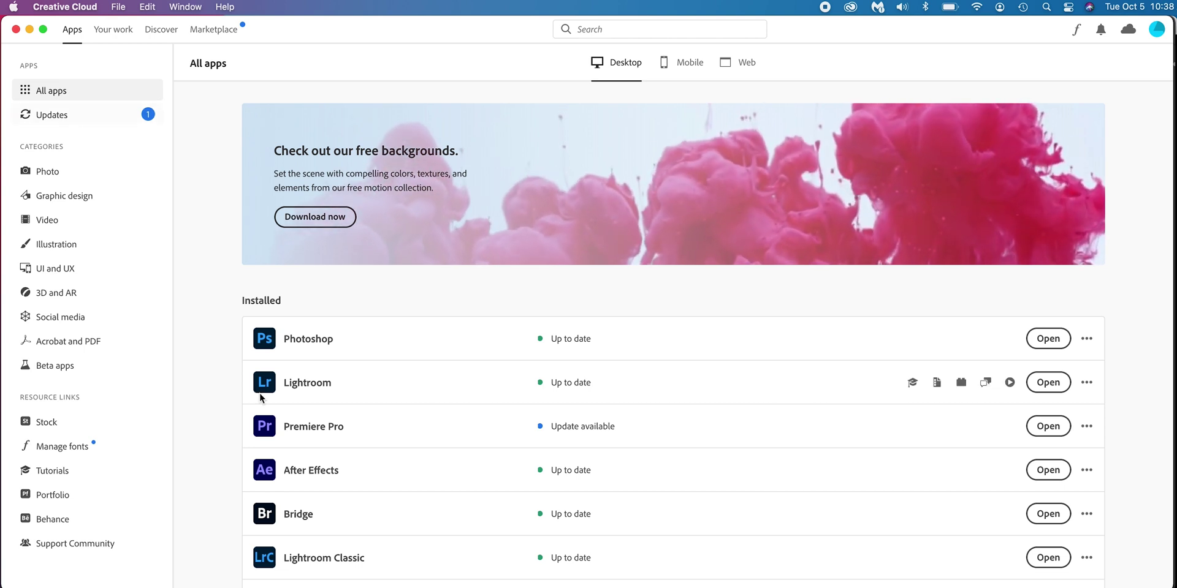
{"action": "scroll", "coordinate": [245, 377], "scroll_direction": "down", "scroll_amount": 5}
{"action": "scroll", "coordinate": [245, 376], "scroll_direction": "down", "scroll_amount": 9}
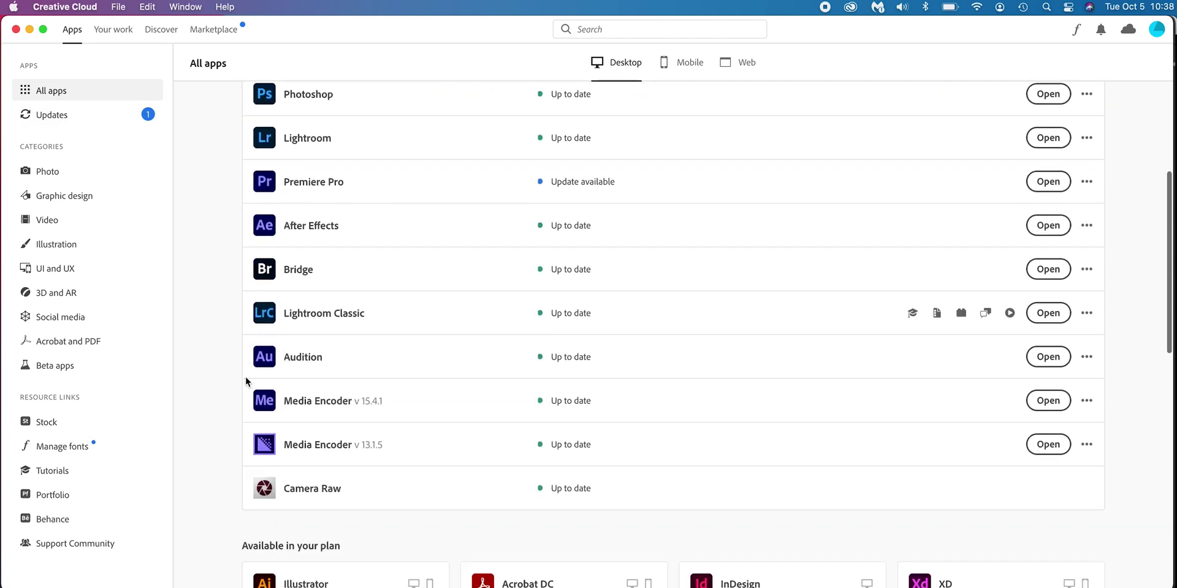
{"action": "scroll", "coordinate": [429, 405], "scroll_direction": "down", "scroll_amount": 3}
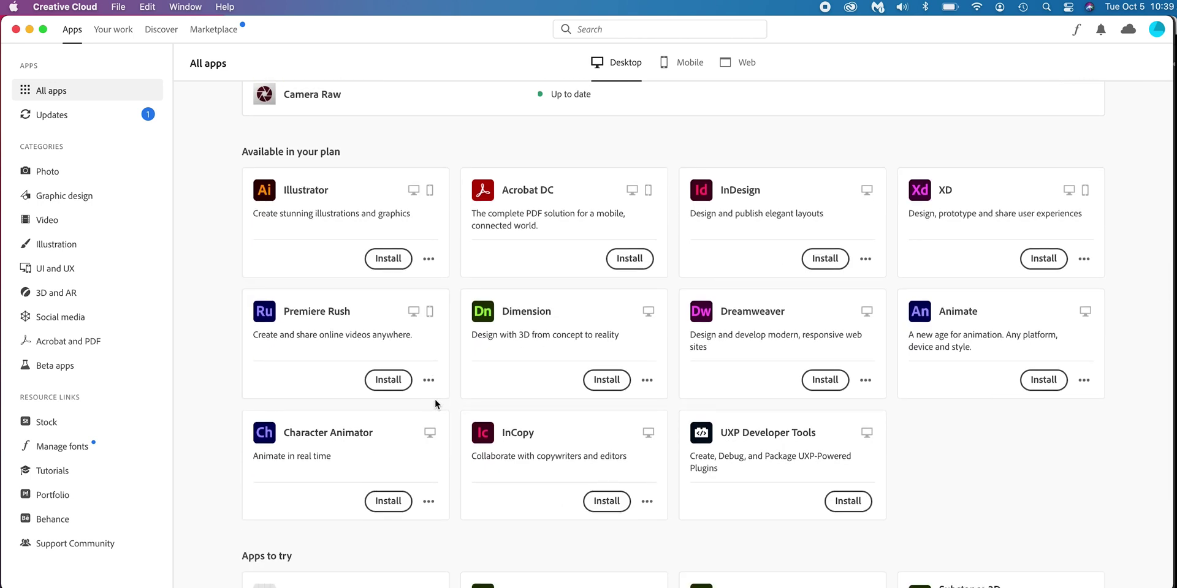
{"action": "scroll", "coordinate": [877, 284], "scroll_direction": "up", "scroll_amount": 3}
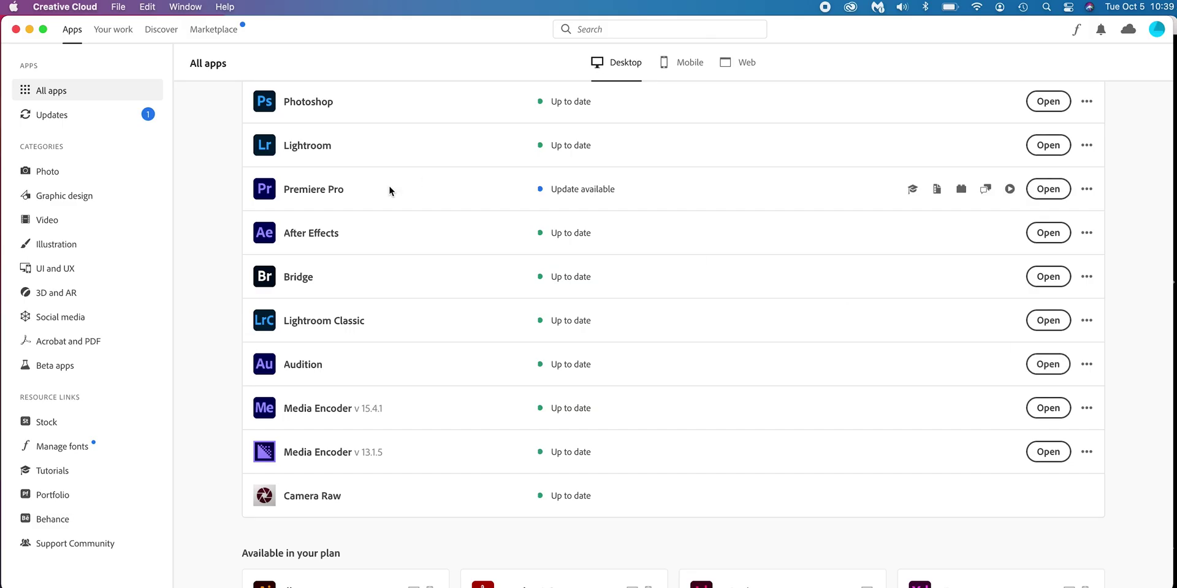
Step: Scroll up through the photo library
{"action": "scroll", "coordinate": [343, 187], "scroll_direction": "up", "scroll_amount": 2}
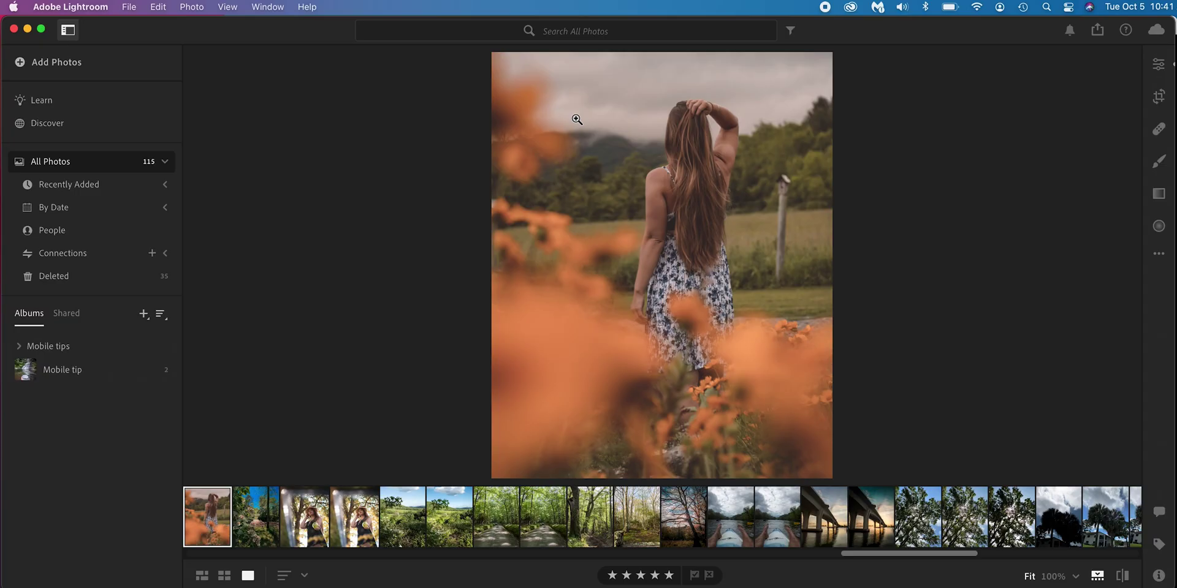
Step: Open the photo's custom export settings and bring up its watermark options
{"action": "right_click", "coordinate": [590, 142]}
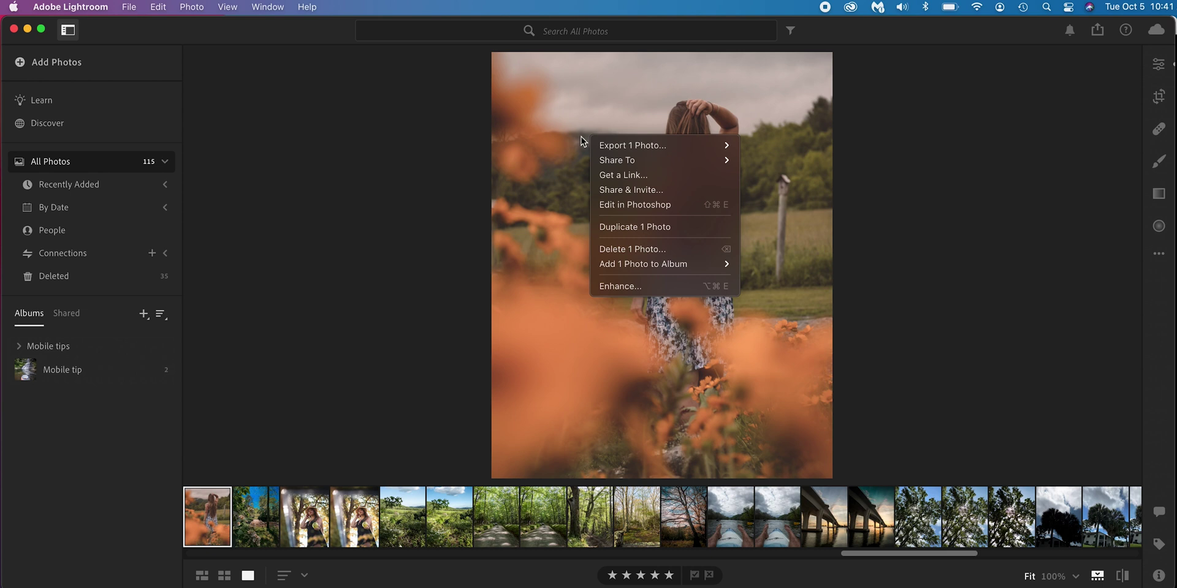
{"action": "mouse_move", "coordinate": [622, 146]}
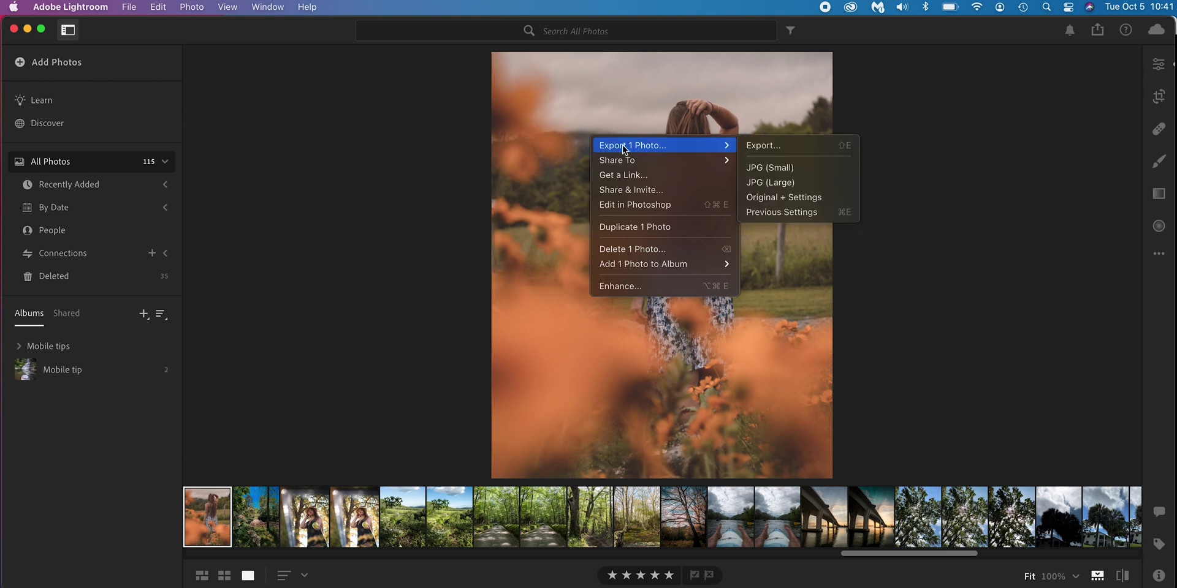
{"action": "left_click", "coordinate": [776, 145]}
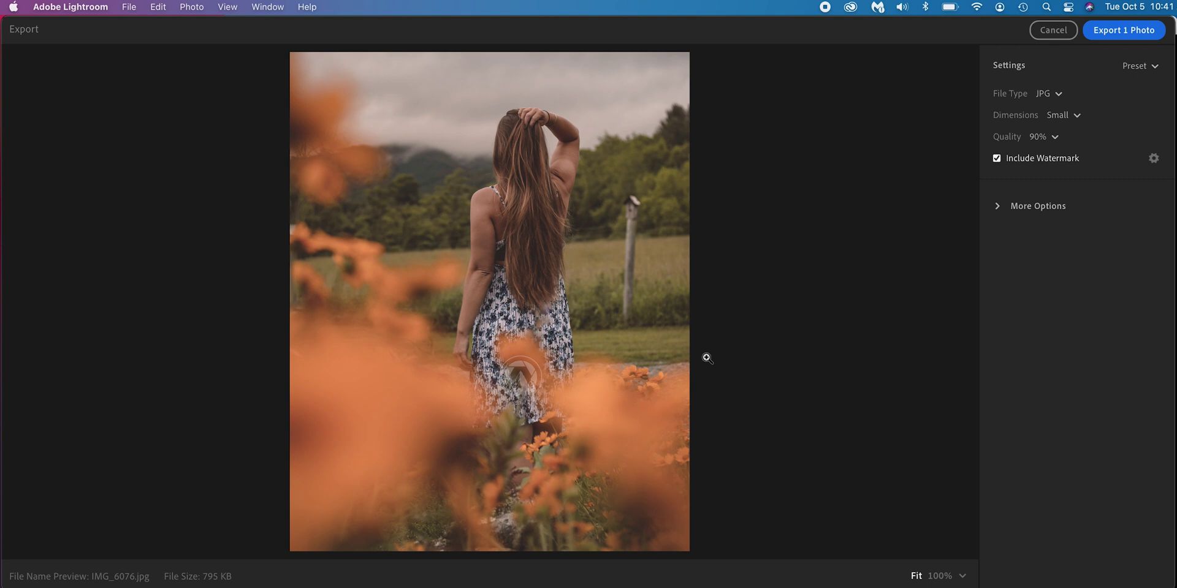
{"action": "left_click", "coordinate": [1154, 159]}
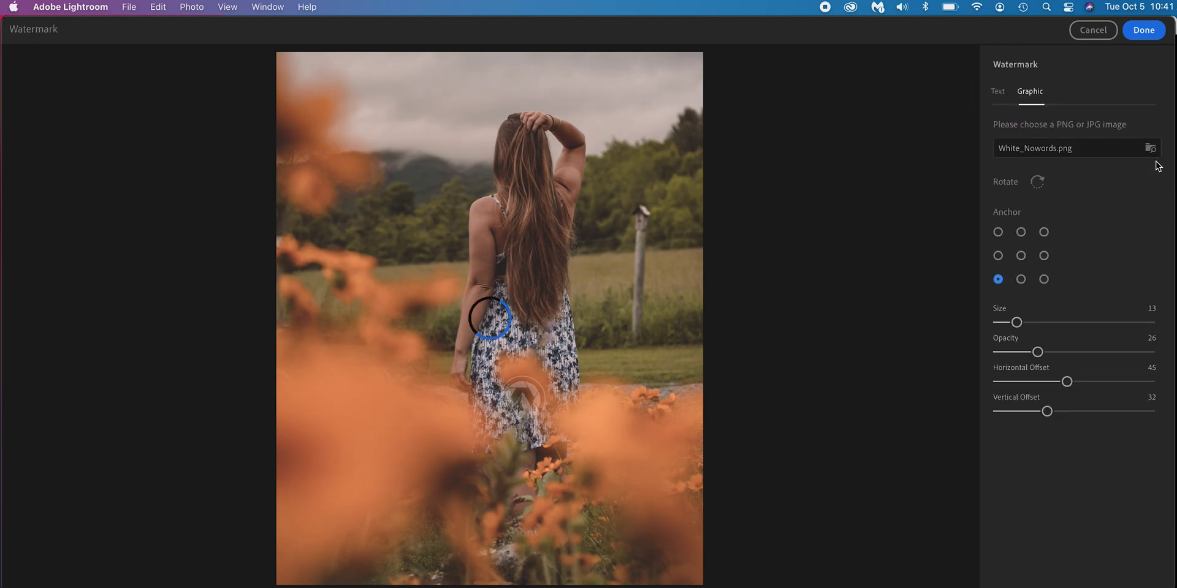
Step: Switch to a text watermark reading '©dont go stealing my images..' in Source Sans Pro Bold
{"action": "left_click", "coordinate": [999, 92]}
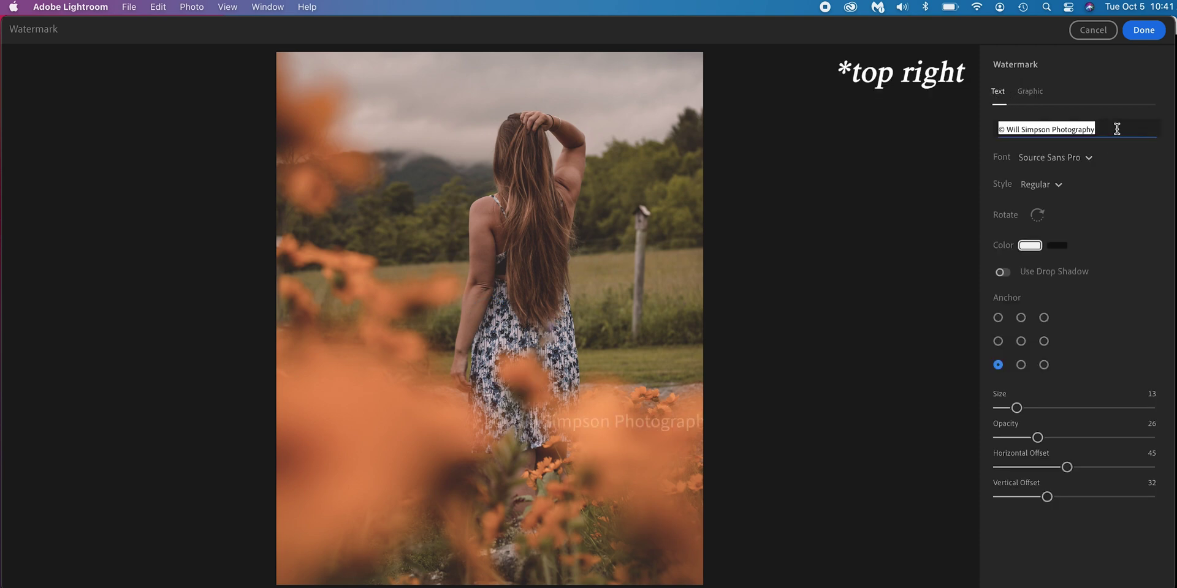
{"action": "left_click_drag", "start_coordinate": [1103, 130], "coordinate": [1017, 132]}
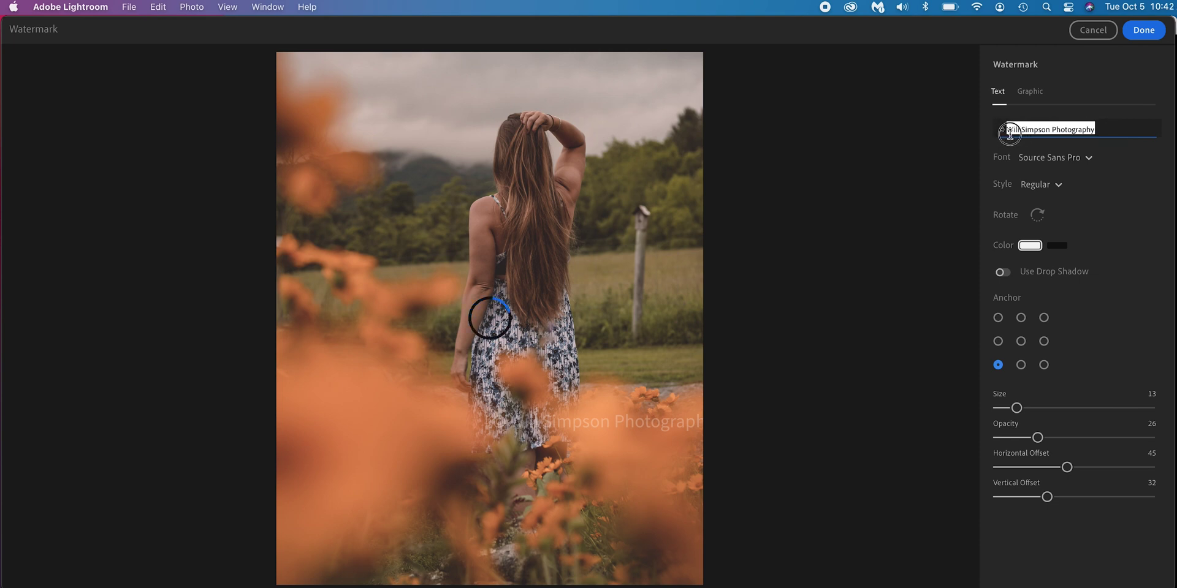
{"action": "key", "text": "BackSpace"}
{"action": "key", "text": "BackSpace"}
{"action": "key", "text": "BackSpace"}
{"action": "type", "text": "dont go stealing  my images..."}
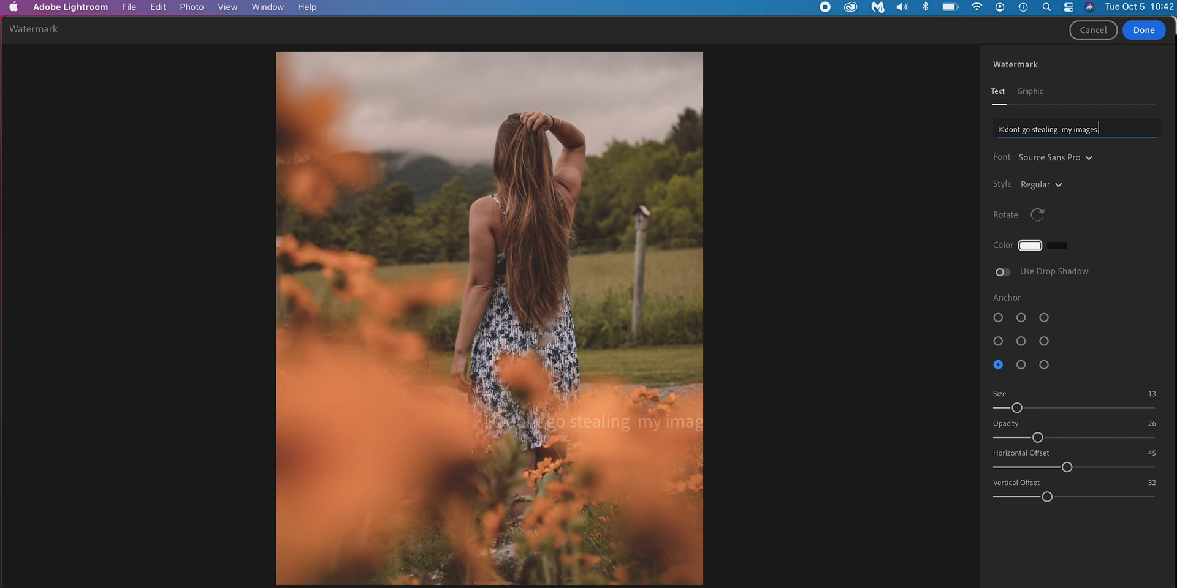
{"action": "left_click", "coordinate": [1059, 159]}
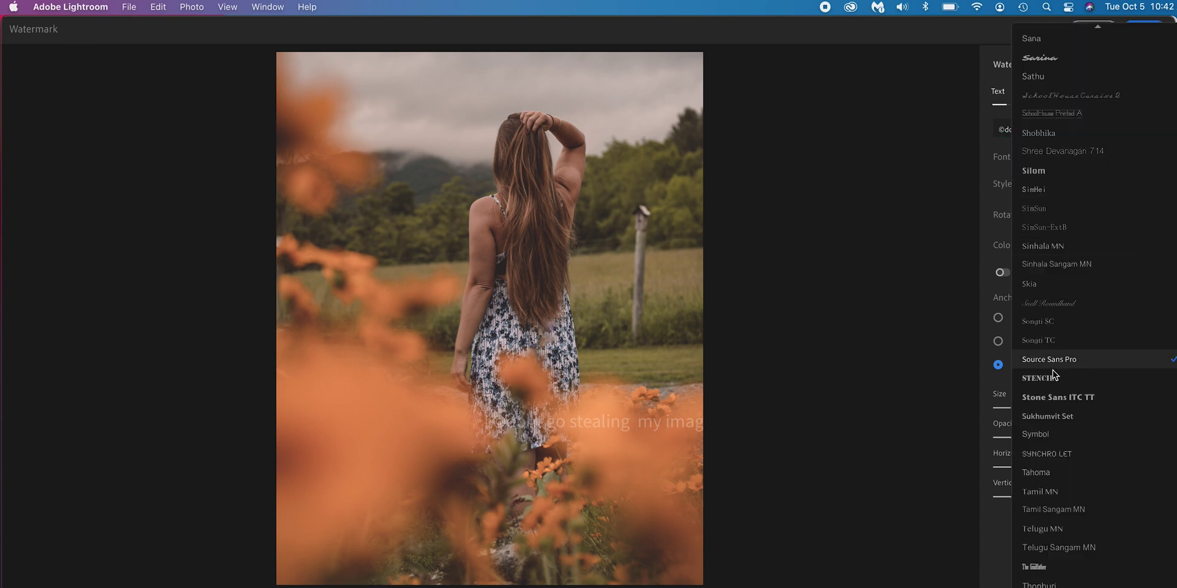
{"action": "left_click", "coordinate": [979, 152]}
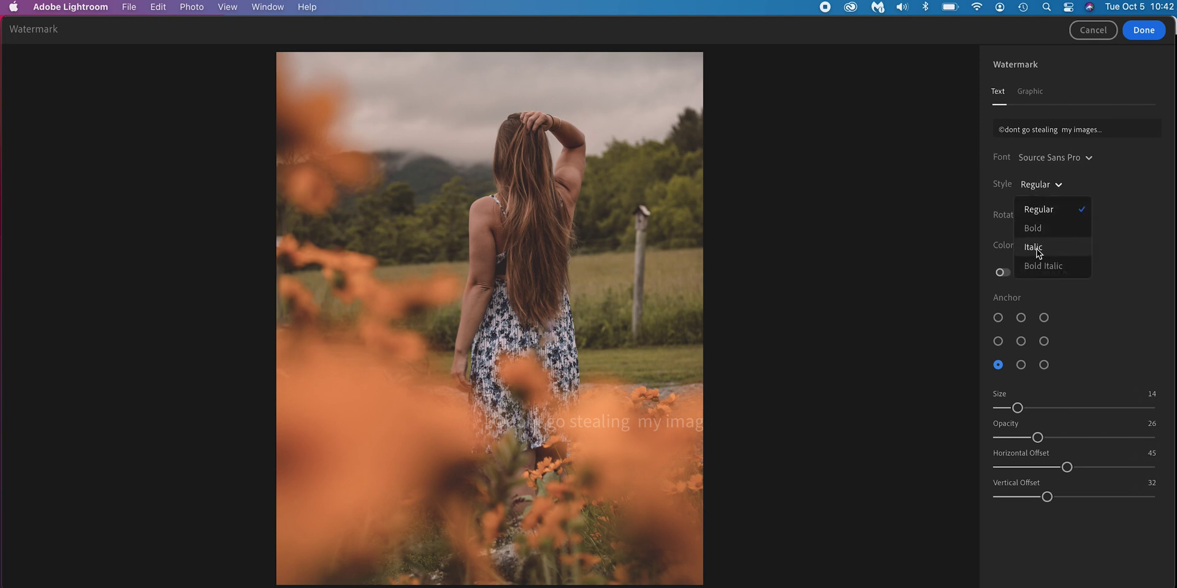
{"action": "left_click", "coordinate": [1036, 230]}
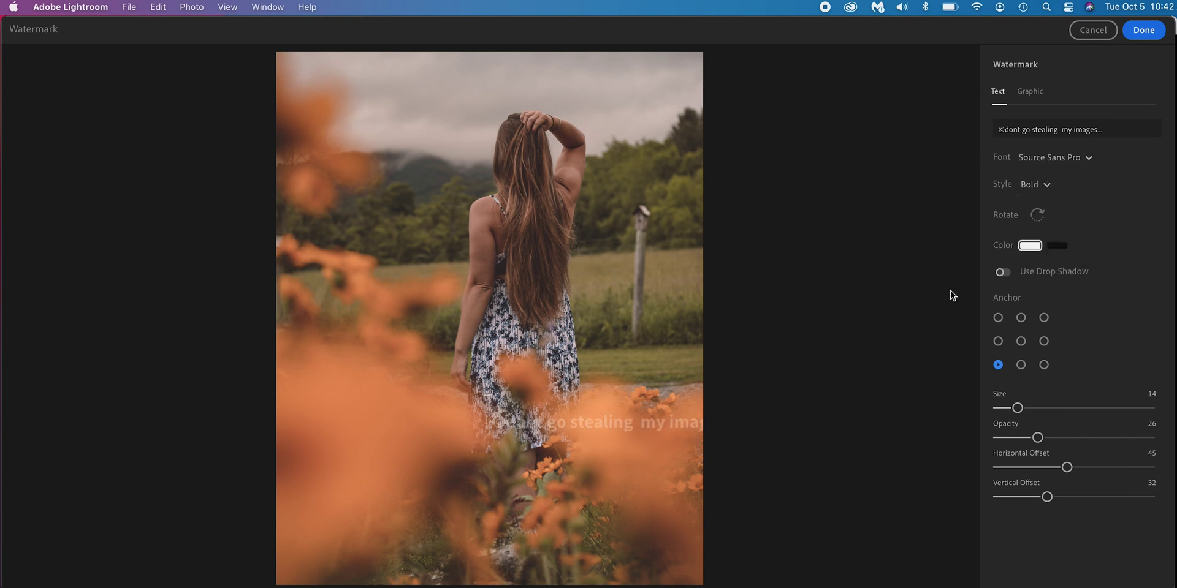
Step: Try black text, rotation and a drop shadow, ending with white, horizontal, unshadowed text
{"action": "left_click", "coordinate": [1061, 246]}
{"action": "left_click", "coordinate": [1031, 246]}
{"action": "left_click", "coordinate": [1061, 246]}
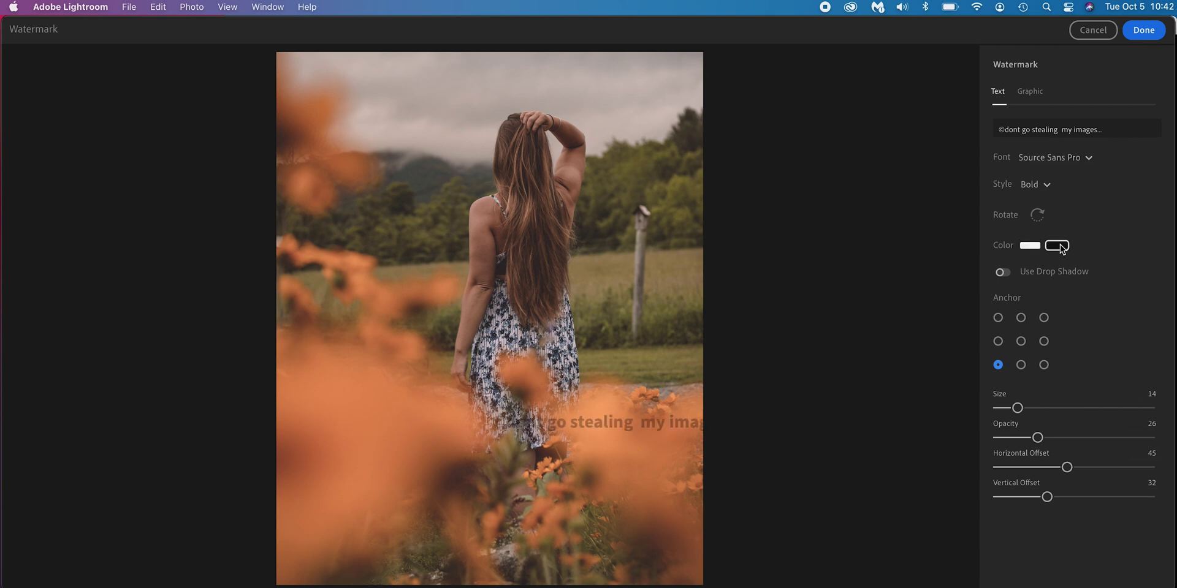
{"action": "left_click", "coordinate": [1029, 246]}
{"action": "left_click", "coordinate": [1037, 216]}
{"action": "left_click", "coordinate": [1037, 216]}
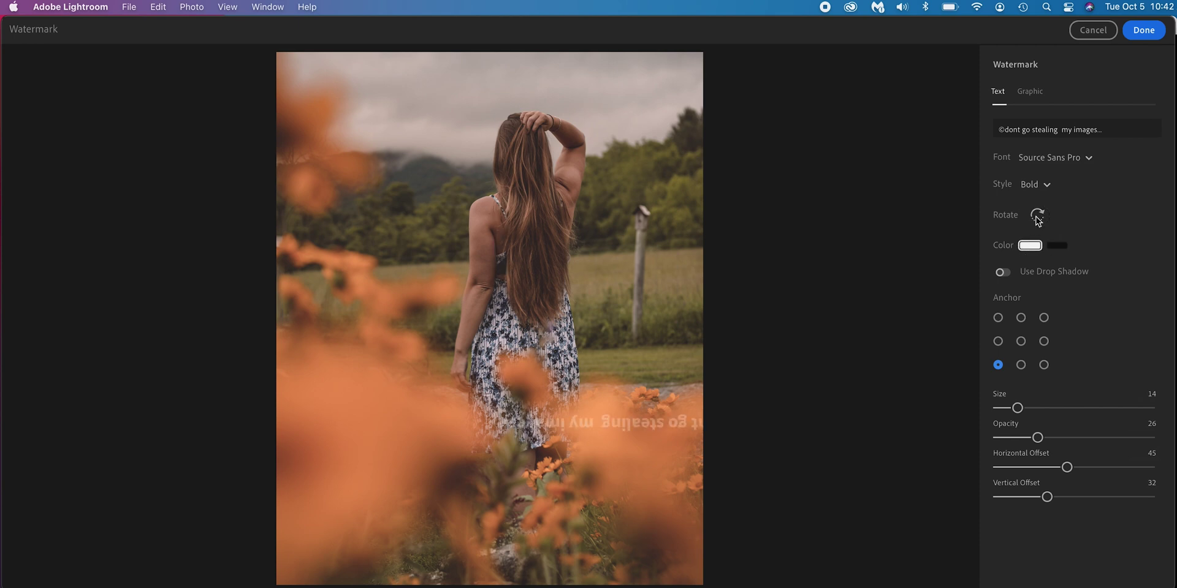
{"action": "left_click", "coordinate": [1038, 216]}
{"action": "left_click", "coordinate": [1037, 216]}
{"action": "left_click", "coordinate": [1003, 273]}
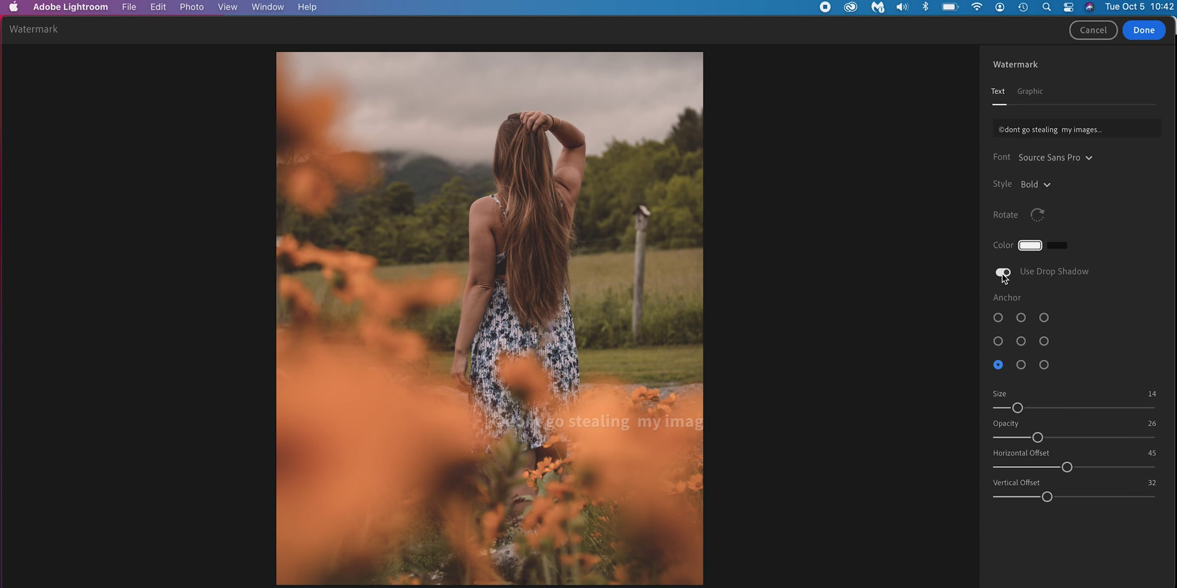
{"action": "left_click", "coordinate": [1003, 273]}
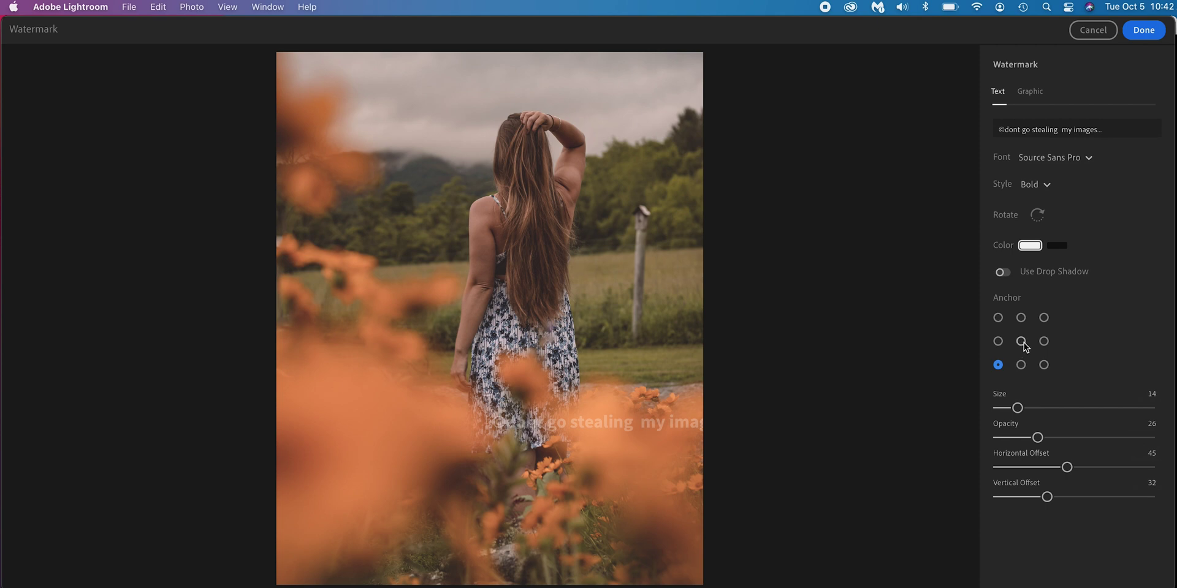
Step: Try top-centre and centre anchors, ending middle-right with size 18 and horizontal offset 37
{"action": "left_click", "coordinate": [1021, 319]}
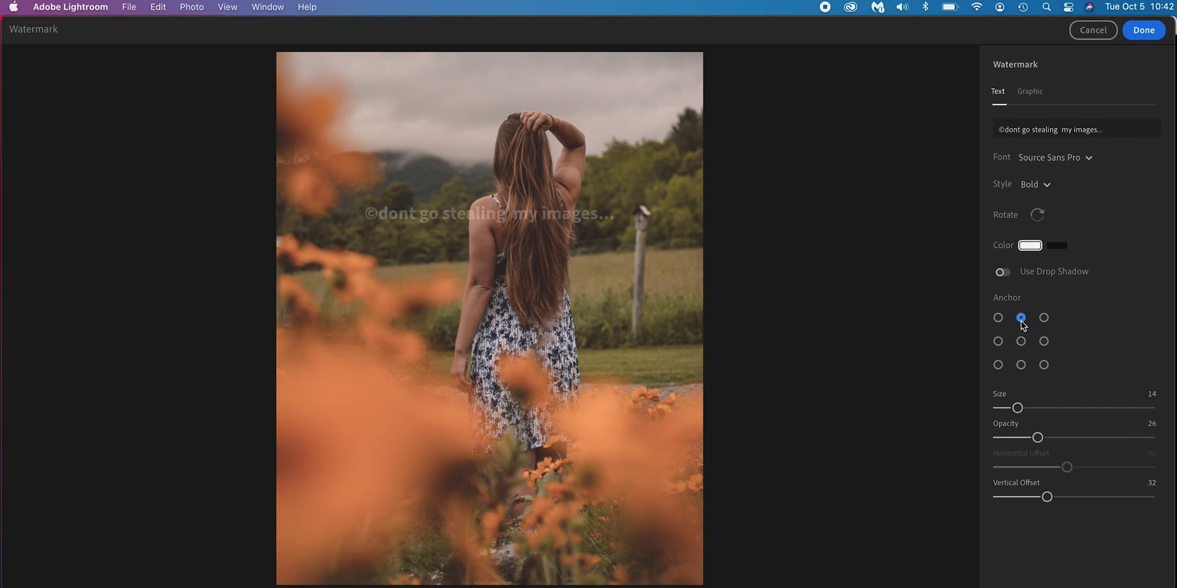
{"action": "left_click_drag", "start_coordinate": [1018, 407], "coordinate": [1055, 438]}
{"action": "mouse_move", "coordinate": [1047, 497]}
{"action": "left_mouse_down"}
{"action": "mouse_move", "coordinate": [1024, 497]}
{"action": "mouse_move", "coordinate": [1124, 498]}
{"action": "mouse_move", "coordinate": [1035, 499]}
{"action": "left_mouse_up"}
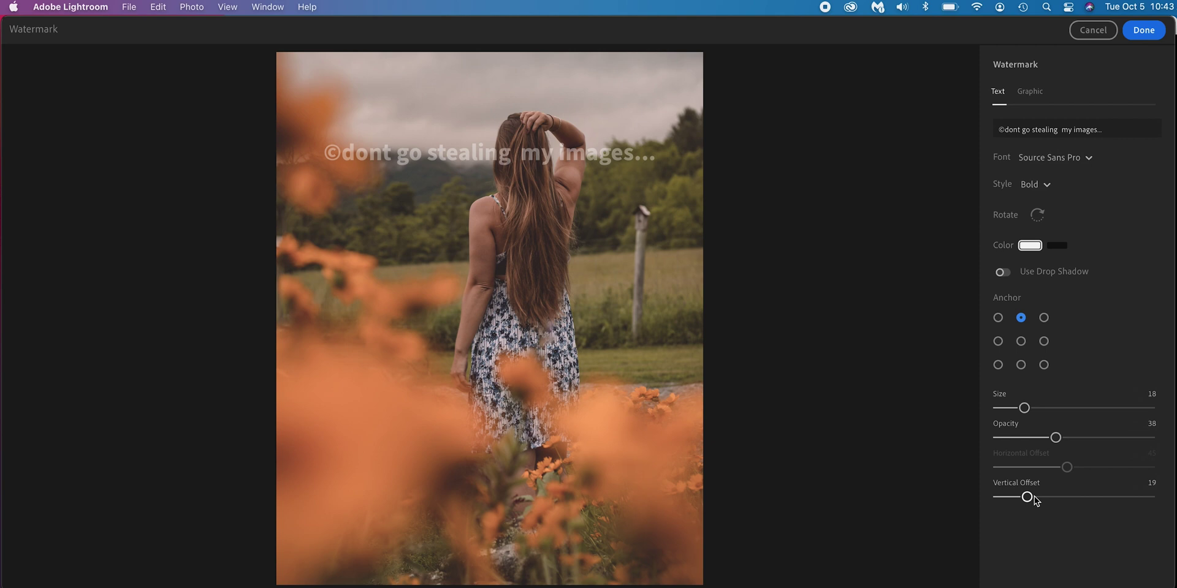
{"action": "left_click", "coordinate": [1022, 342]}
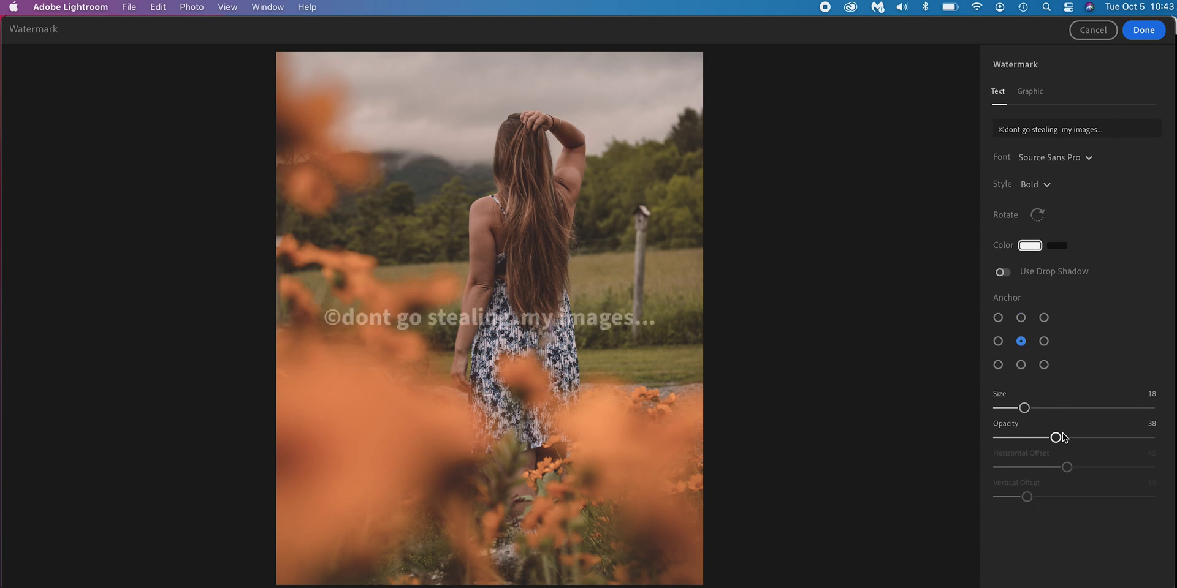
{"action": "left_click", "coordinate": [1045, 342]}
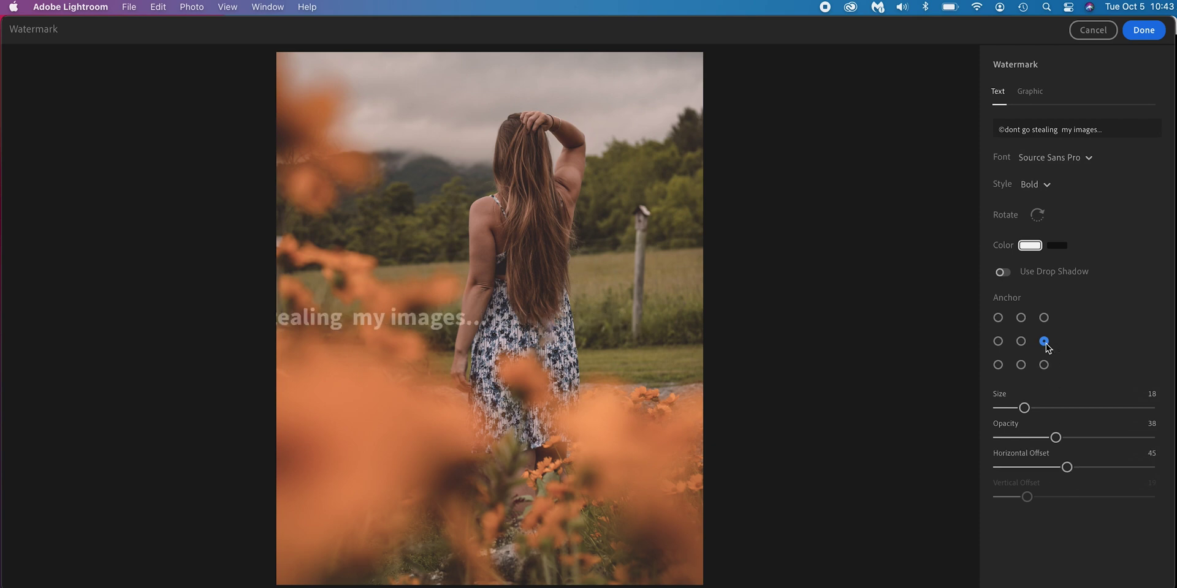
{"action": "mouse_move", "coordinate": [1068, 469]}
{"action": "left_mouse_down"}
{"action": "mouse_move", "coordinate": [972, 469]}
{"action": "mouse_move", "coordinate": [1161, 469]}
{"action": "mouse_move", "coordinate": [961, 469]}
{"action": "mouse_move", "coordinate": [1148, 467]}
{"action": "mouse_move", "coordinate": [1012, 468]}
{"action": "mouse_move", "coordinate": [1124, 473]}
{"action": "mouse_move", "coordinate": [1063, 480]}
{"action": "left_mouse_up"}
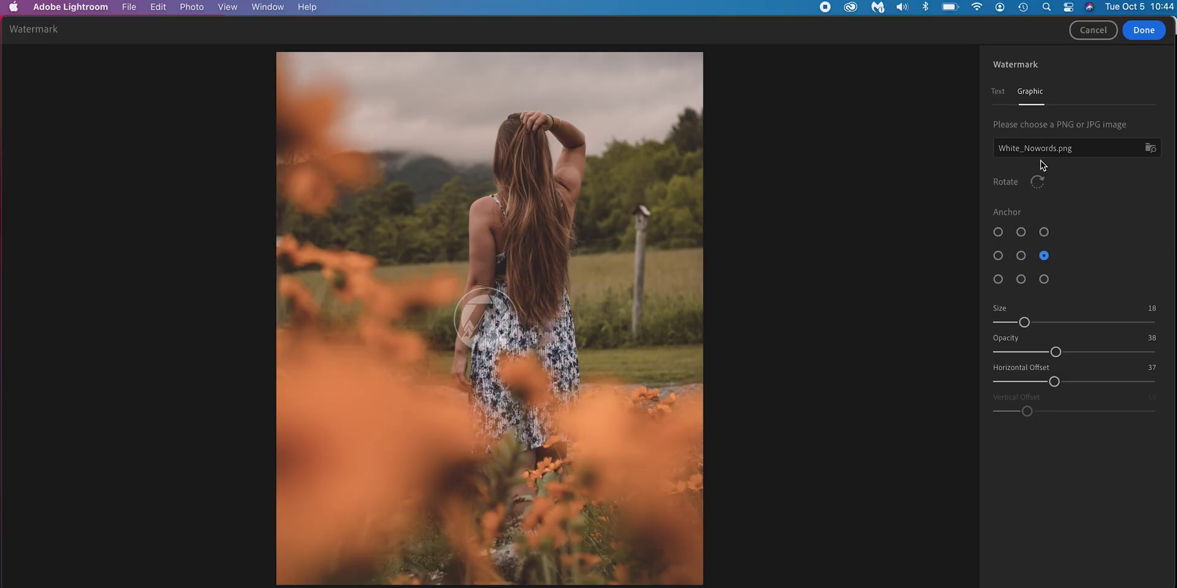
Step: Choose the circular emblem logo from the Logo folder as a graphic watermark
{"action": "left_click", "coordinate": [1096, 152]}
{"action": "double_click", "coordinate": [607, 312]}
{"action": "scroll", "coordinate": [605, 315], "scroll_direction": "down", "scroll_amount": 3}
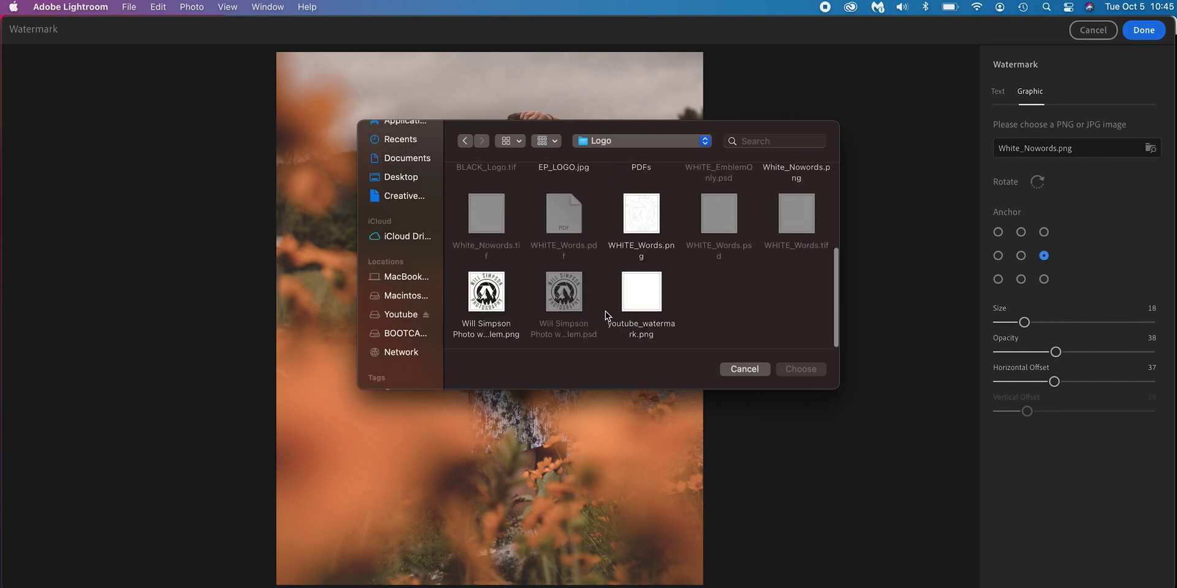
{"action": "left_click", "coordinate": [497, 305]}
{"action": "left_click", "coordinate": [801, 369]}
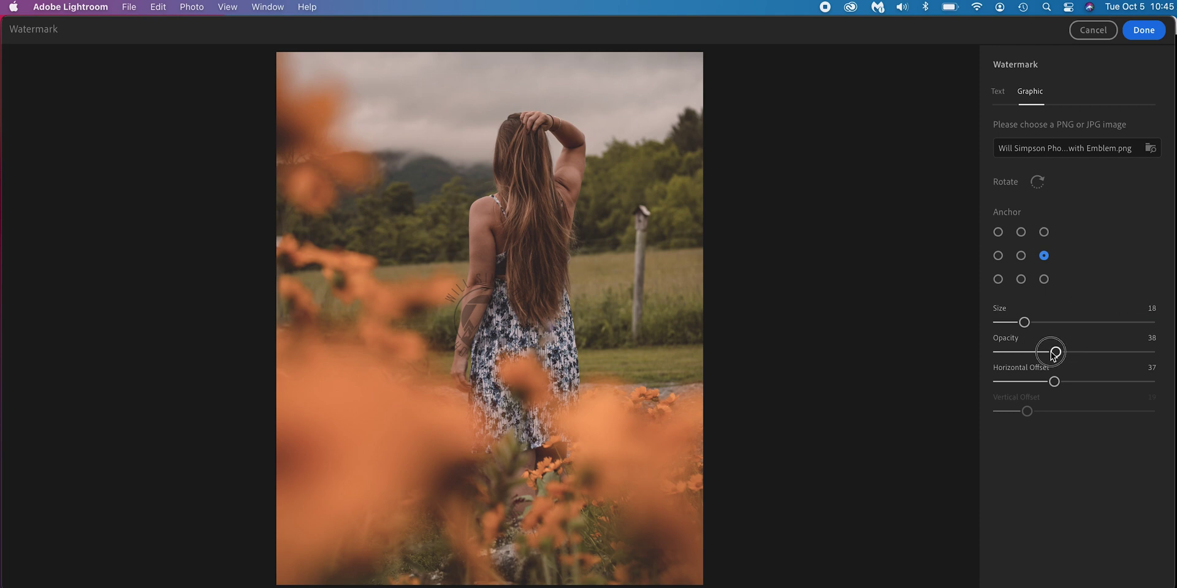
Step: Anchor the logo top-left with offsets 15 and 11 at opacity 28
{"action": "left_click_drag", "start_coordinate": [1053, 353], "coordinate": [1150, 352]}
{"action": "left_click", "coordinate": [1021, 256]}
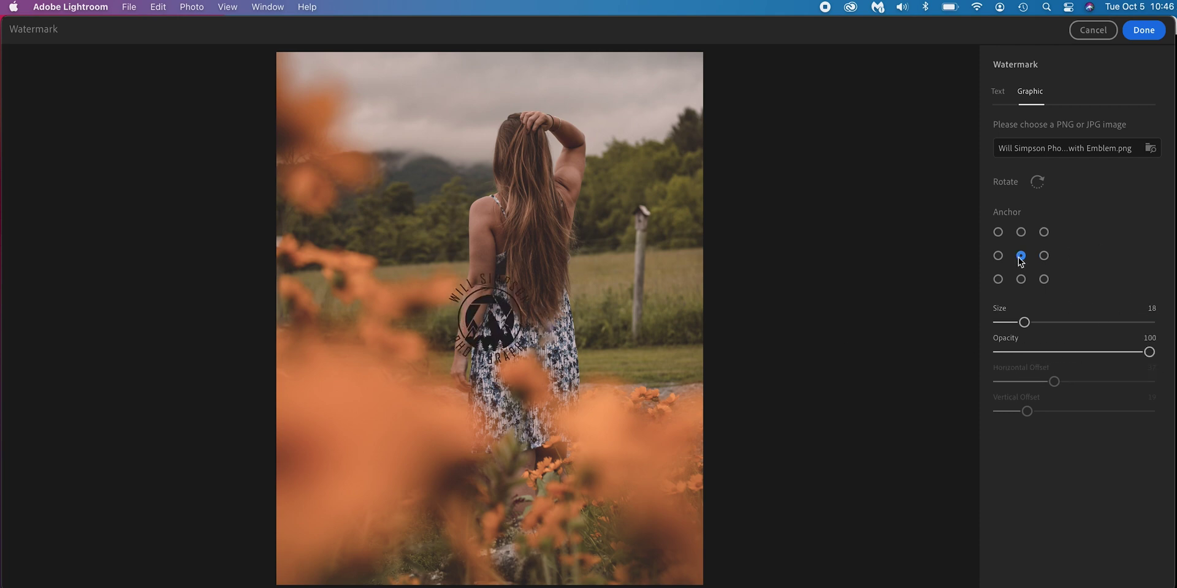
{"action": "left_click", "coordinate": [1021, 233]}
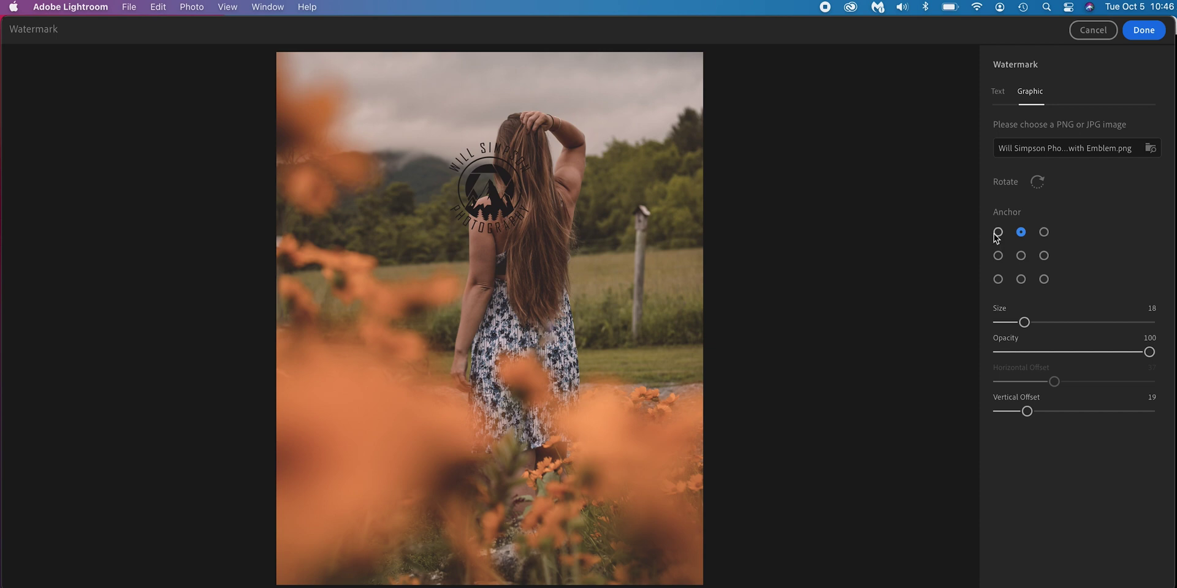
{"action": "left_click", "coordinate": [997, 233]}
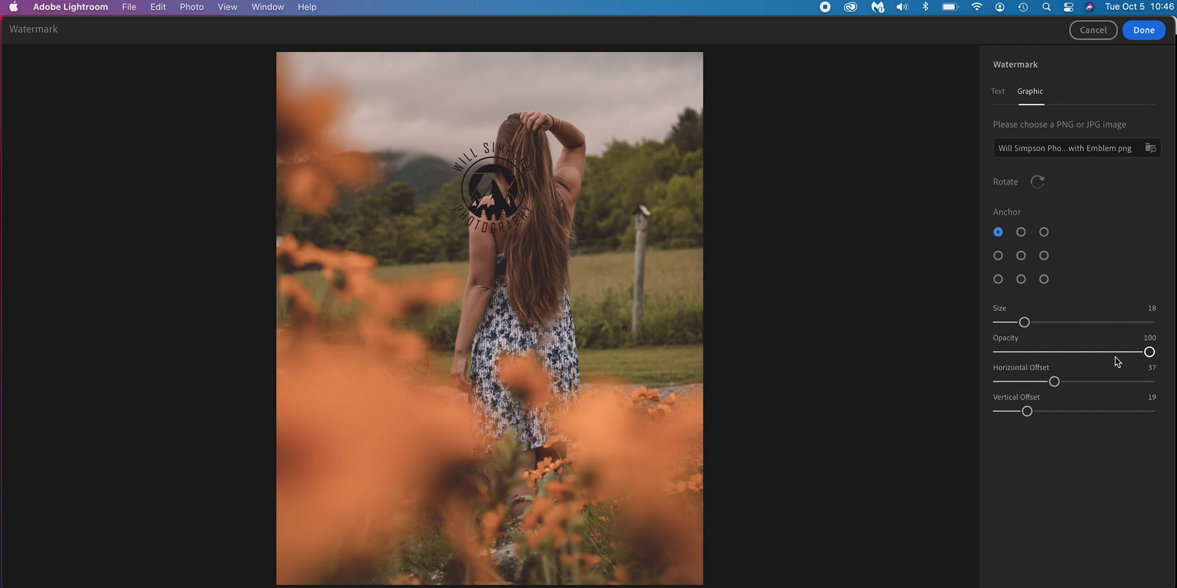
{"action": "left_click_drag", "start_coordinate": [1054, 382], "coordinate": [1023, 419]}
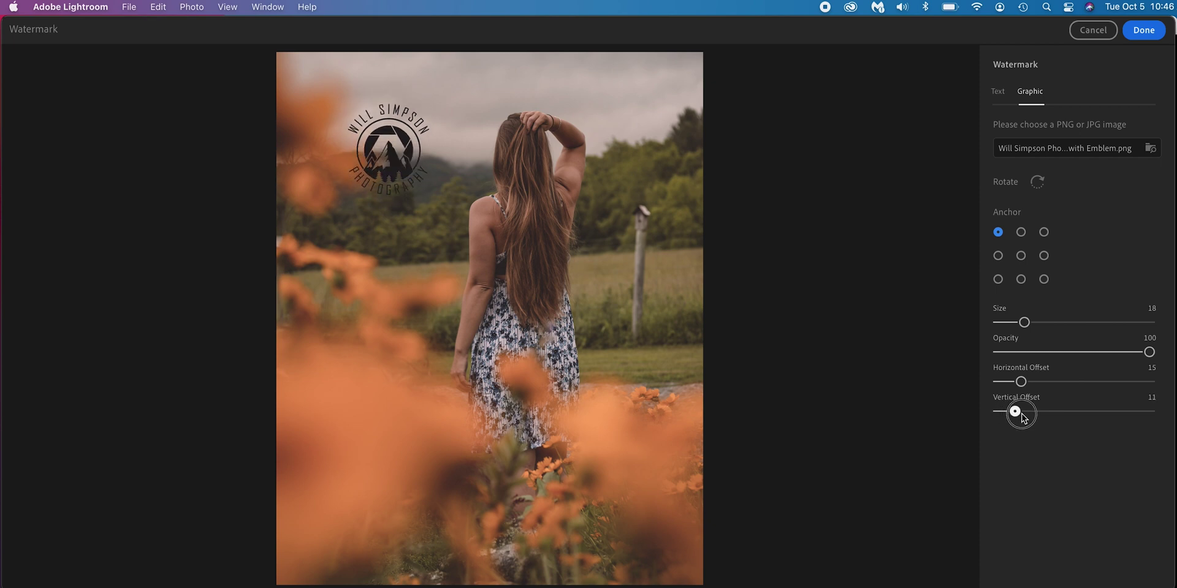
{"action": "left_click_drag", "start_coordinate": [1149, 352], "coordinate": [1044, 353]}
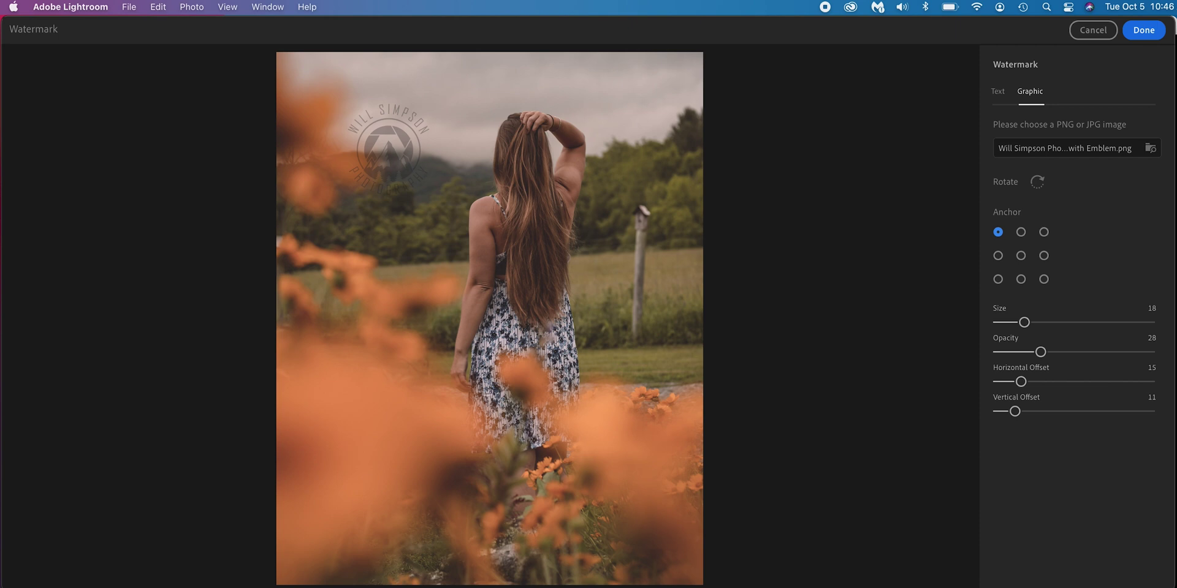
{"action": "left_click", "coordinate": [1143, 30]}
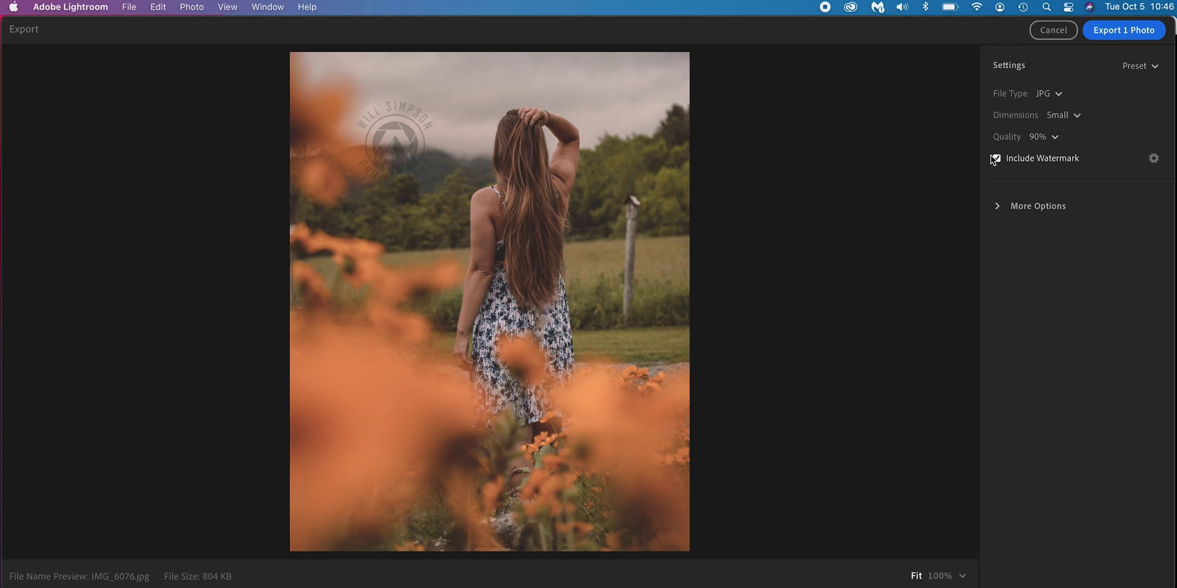
Step: Export the watermarked JPG to the Desktop, then select the third filmstrip photo
{"action": "left_click", "coordinate": [1117, 31]}
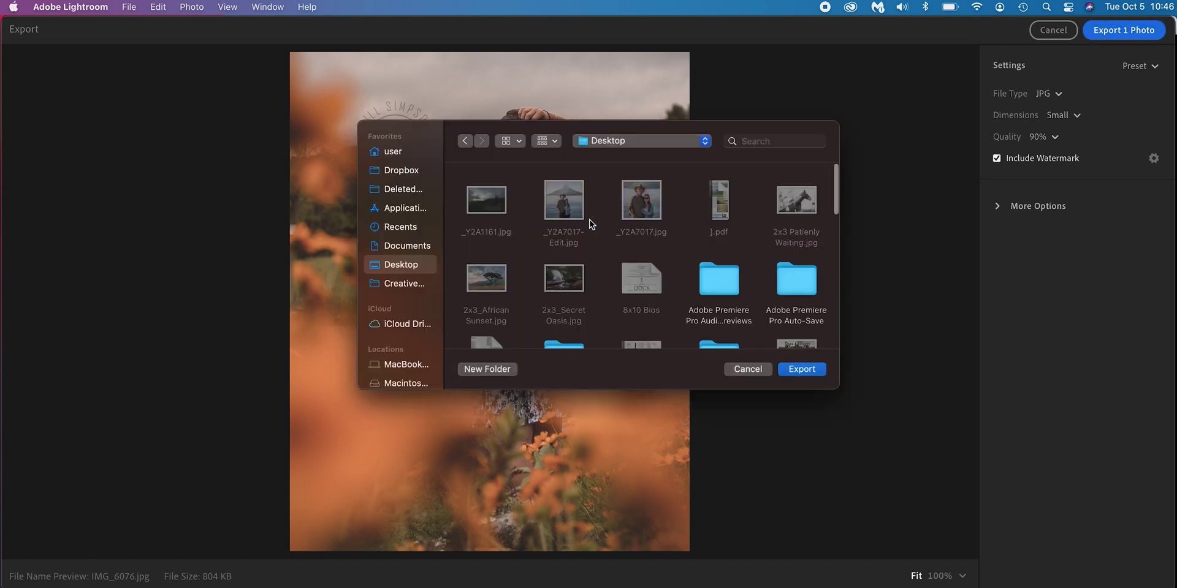
{"action": "left_click", "coordinate": [806, 367]}
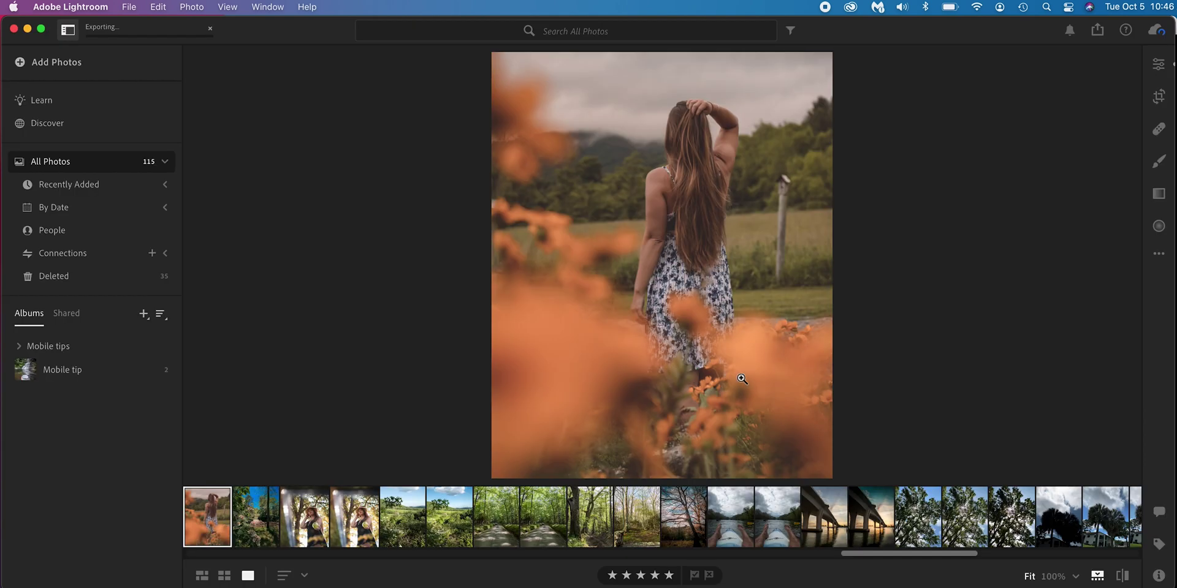
{"action": "right_click", "coordinate": [587, 140]}
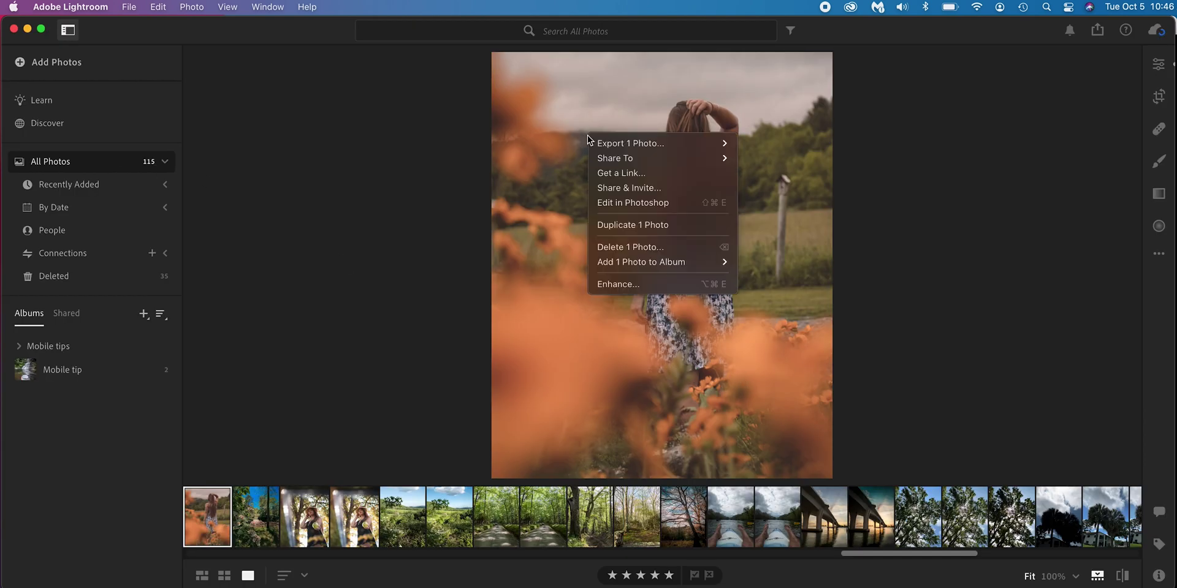
{"action": "left_click", "coordinate": [279, 512]}
{"action": "left_click", "coordinate": [304, 524]}
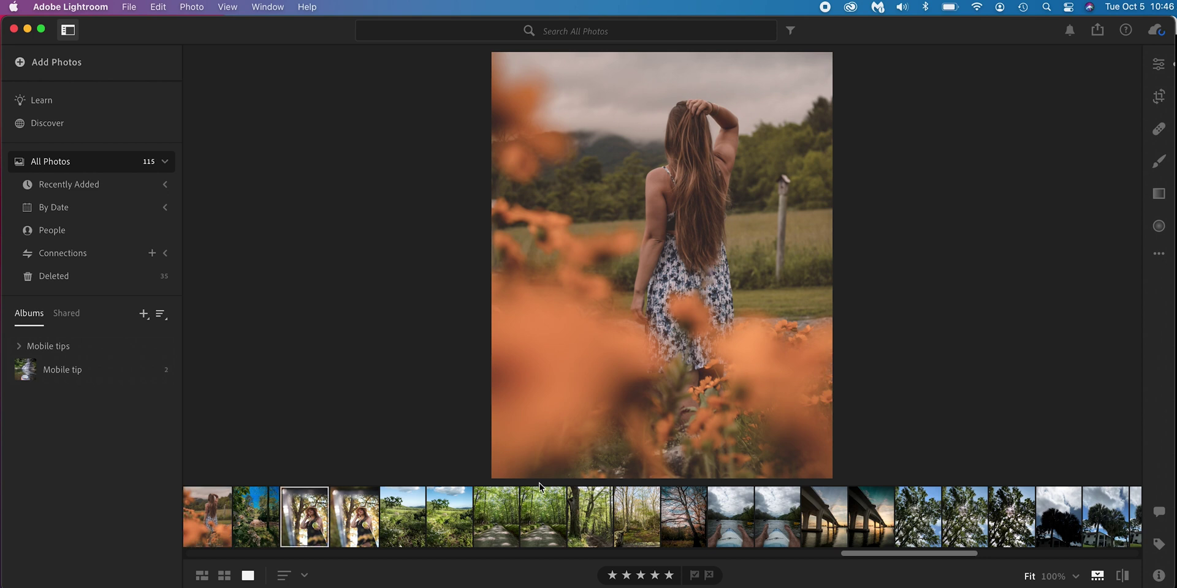
Step: Open the export settings for the apple portrait, IMG_6054.jpg
{"action": "right_click", "coordinate": [576, 218]}
{"action": "mouse_move", "coordinate": [705, 224]}
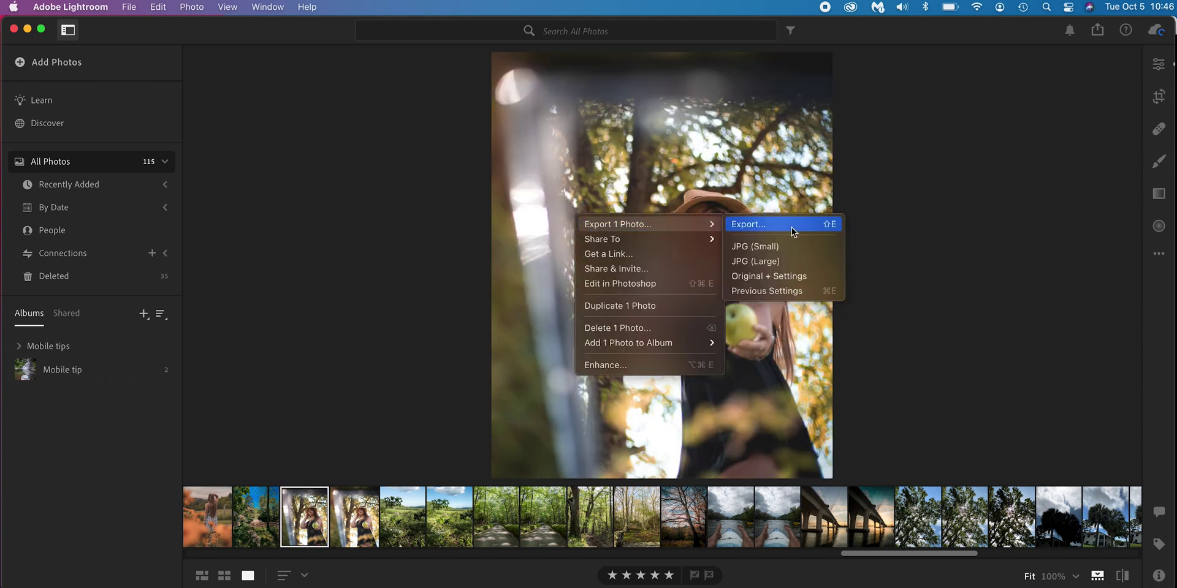
{"action": "left_click", "coordinate": [754, 224]}
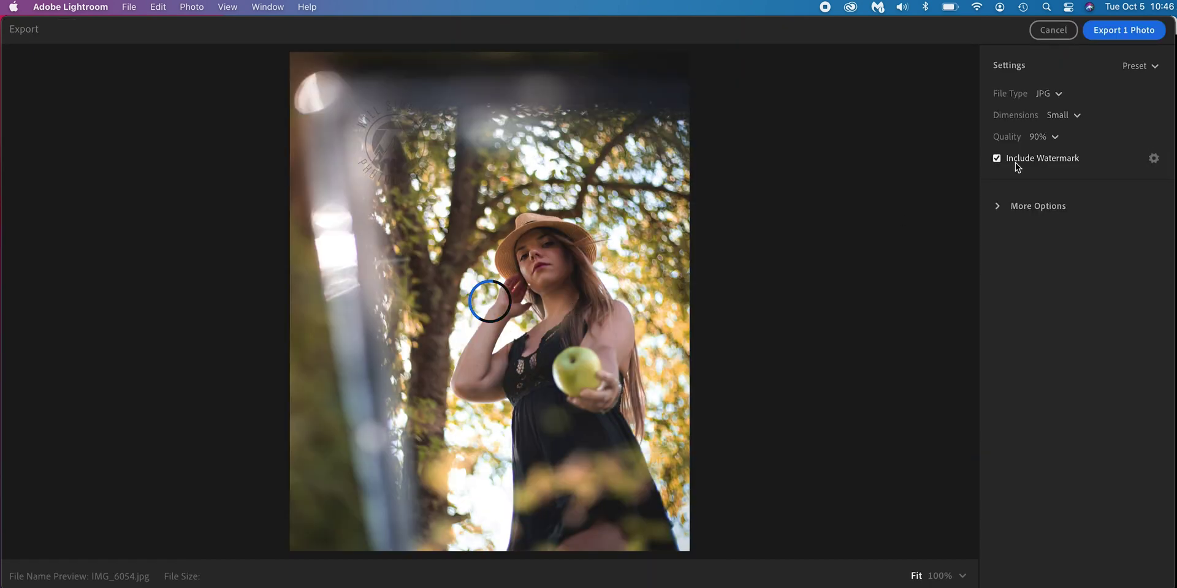